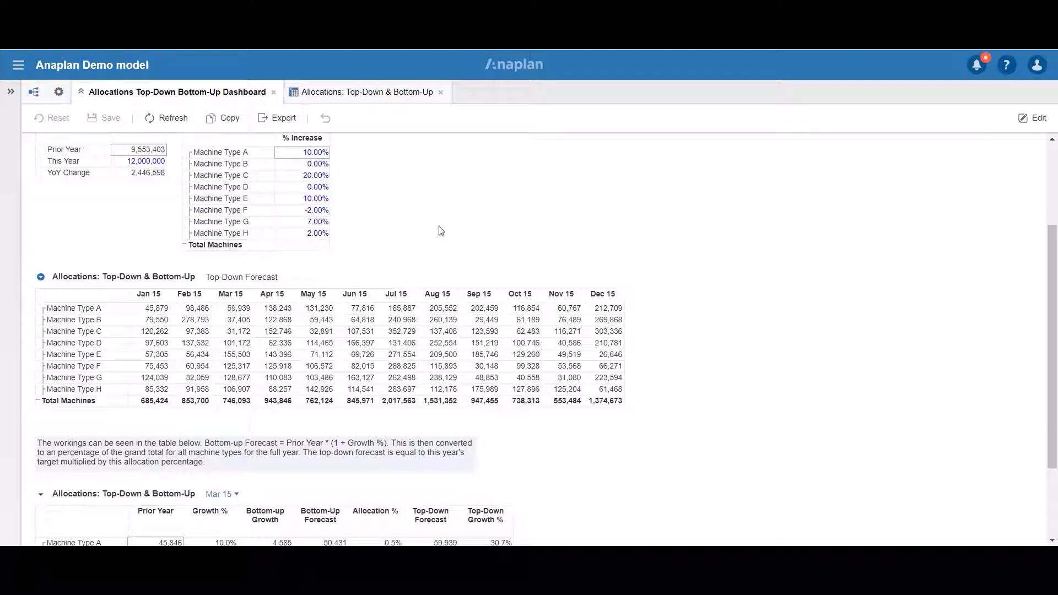
Review the Actuals filter line item, then open the Top-Down Forecast grid's filter settings
{"action": "left_click", "coordinate": [371, 95]}
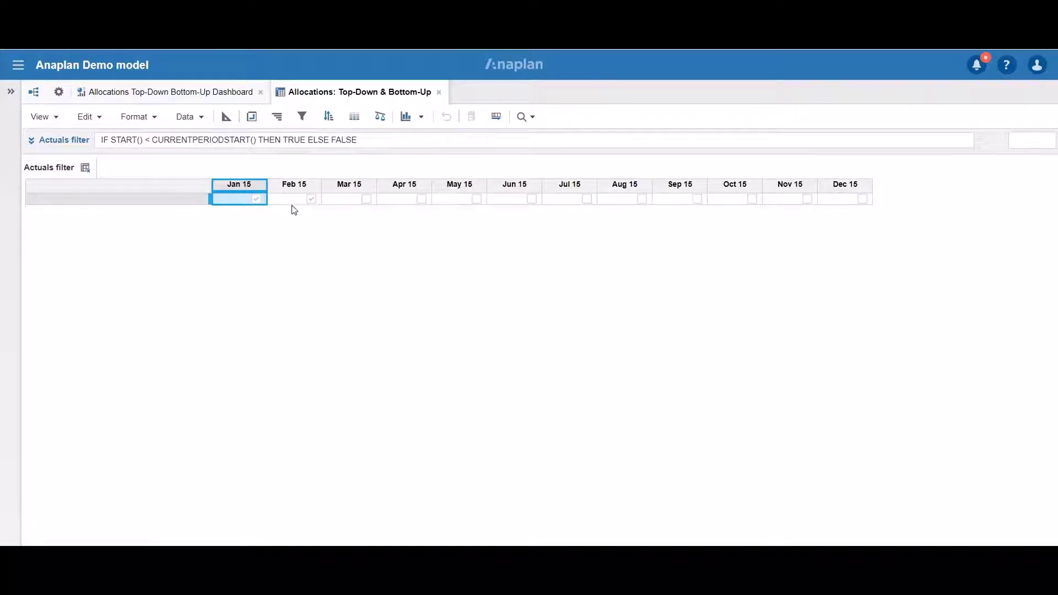
{"action": "left_click", "coordinate": [206, 94]}
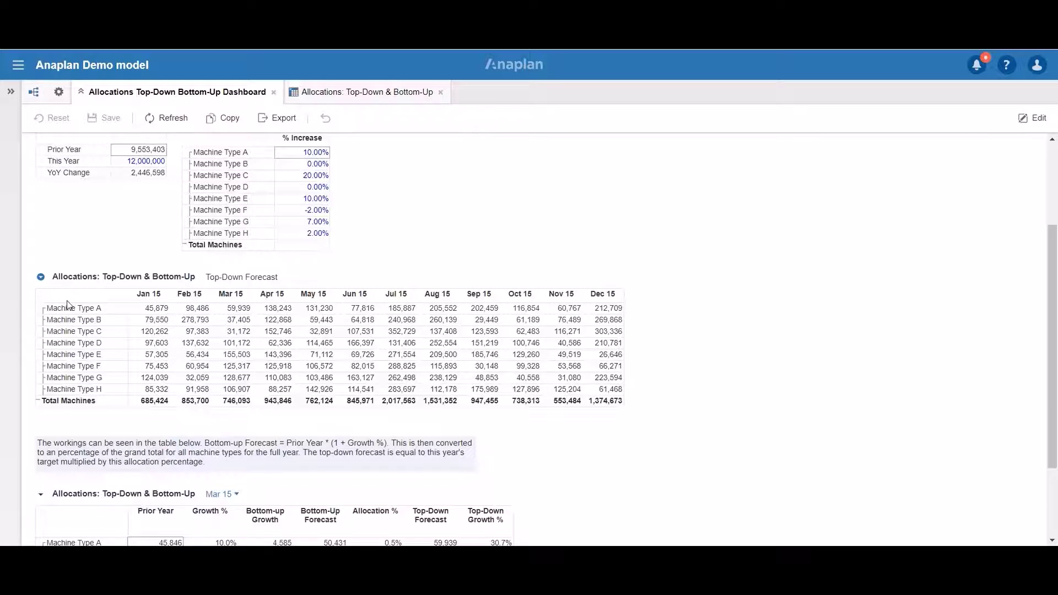
{"action": "left_click", "coordinate": [40, 279]}
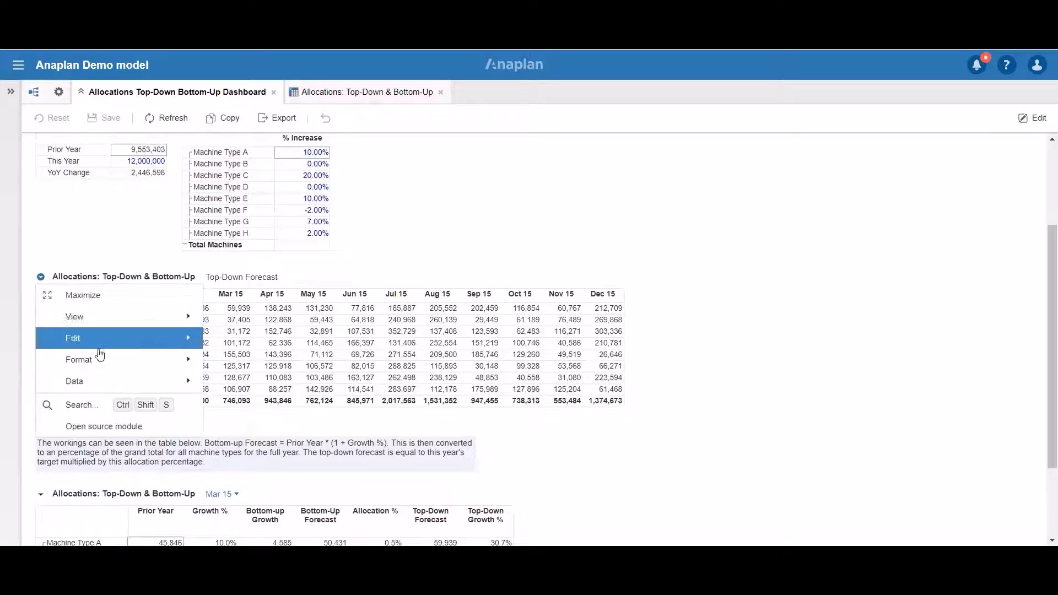
{"action": "mouse_move", "coordinate": [111, 385]}
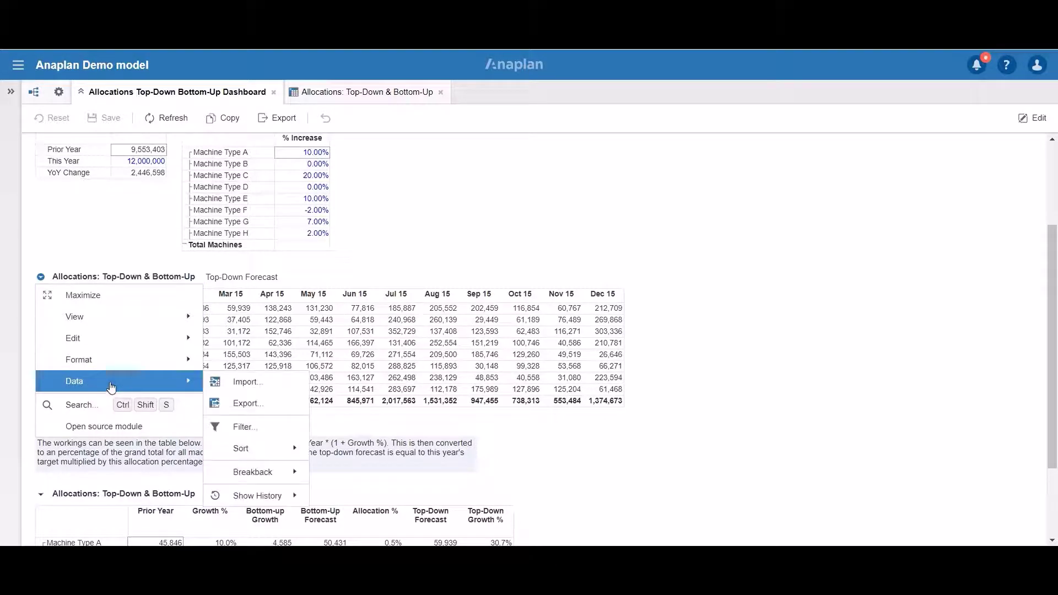
{"action": "left_click", "coordinate": [248, 428]}
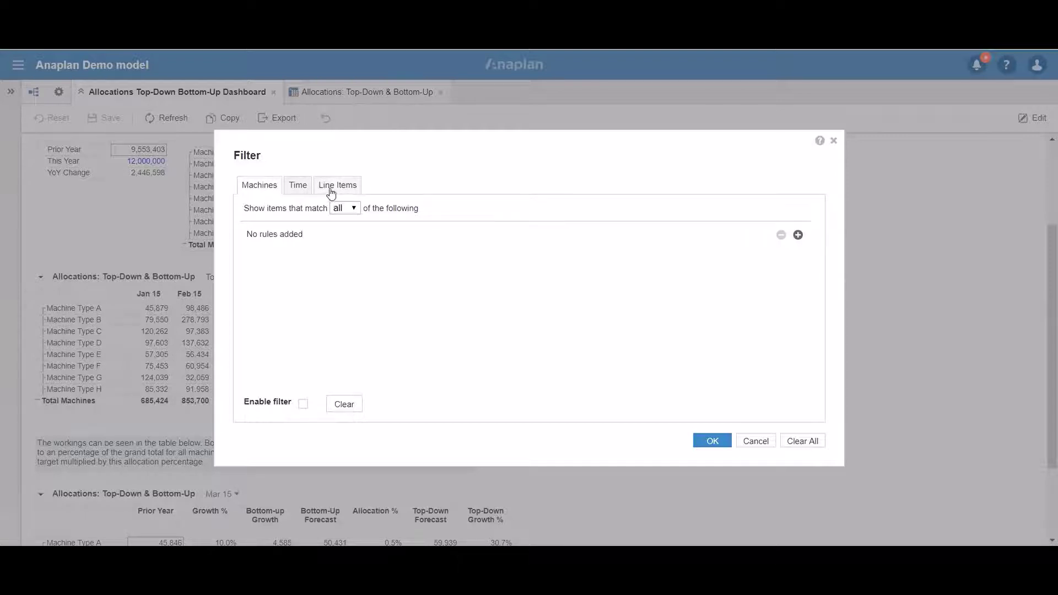
Add a Time filter rule 'Actuals filter is equal to' checked, leaving only Jan 15 and Feb 15
{"action": "left_click", "coordinate": [300, 187]}
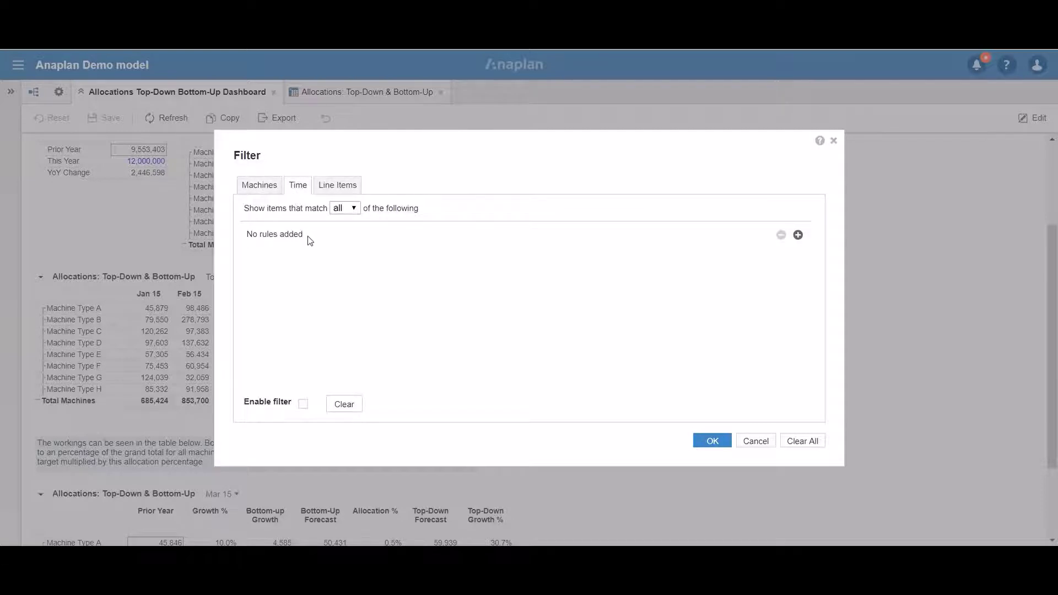
{"action": "left_click", "coordinate": [797, 236]}
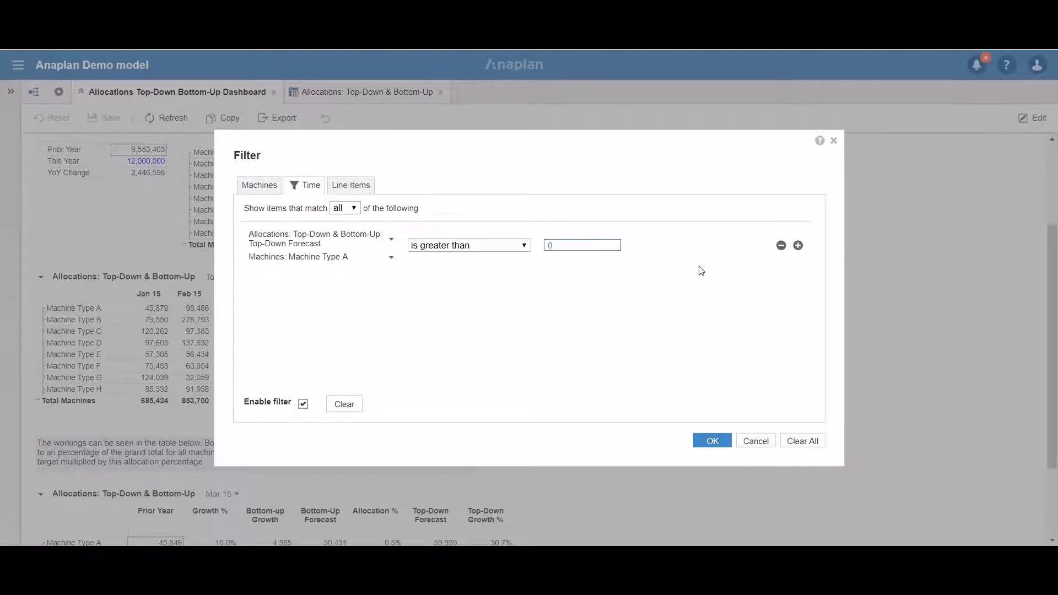
{"action": "left_click", "coordinate": [392, 244]}
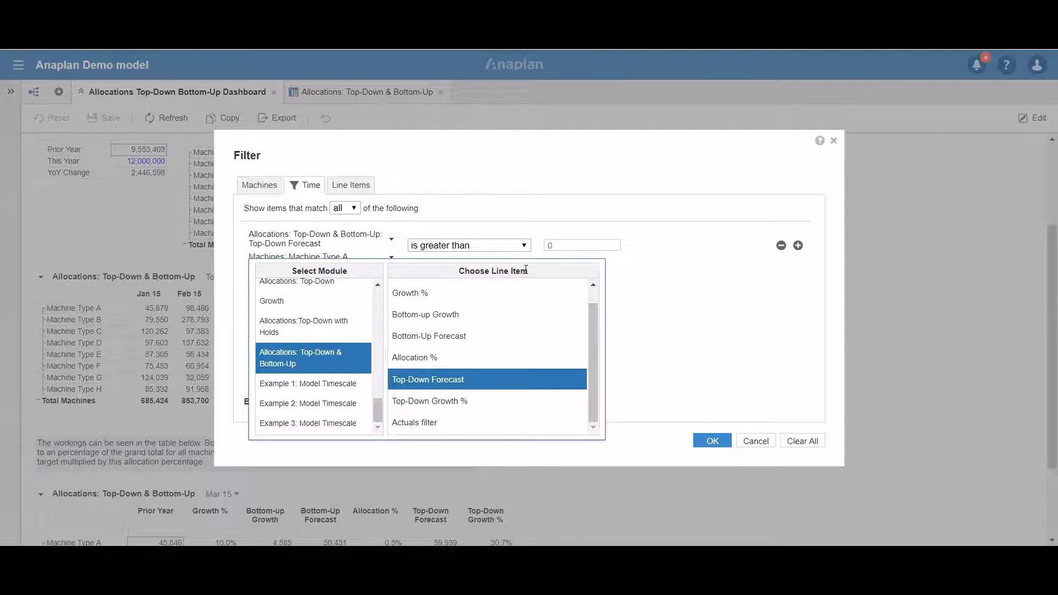
{"action": "left_click", "coordinate": [457, 423]}
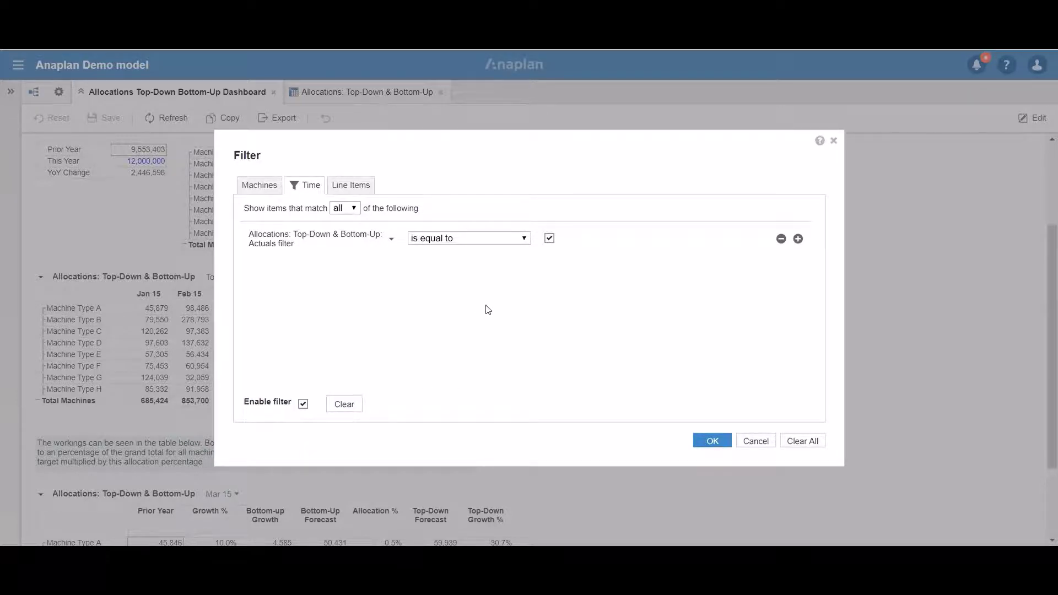
{"action": "left_click", "coordinate": [524, 238]}
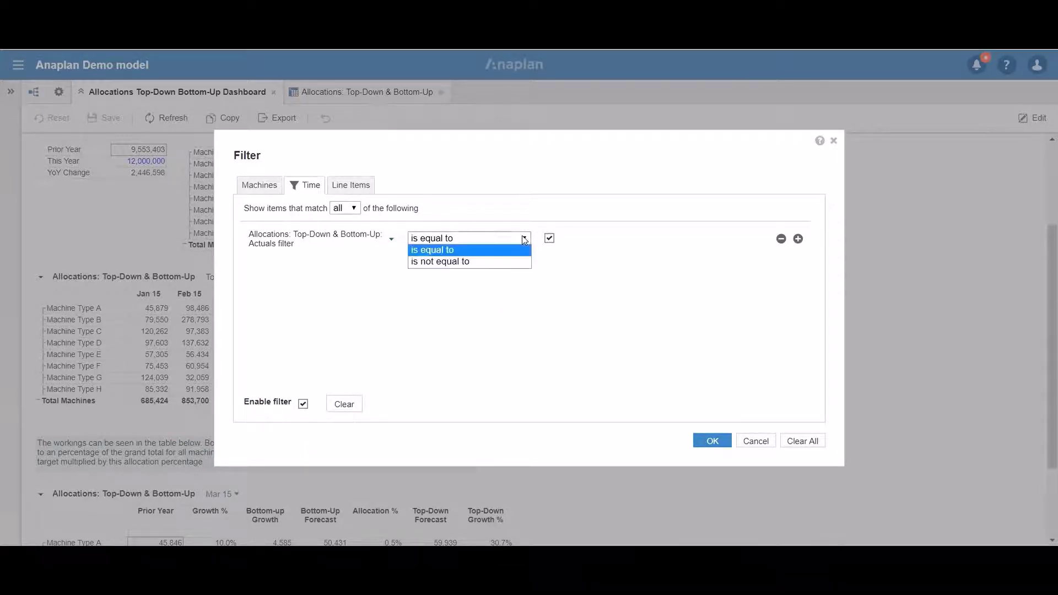
{"action": "left_click", "coordinate": [481, 249]}
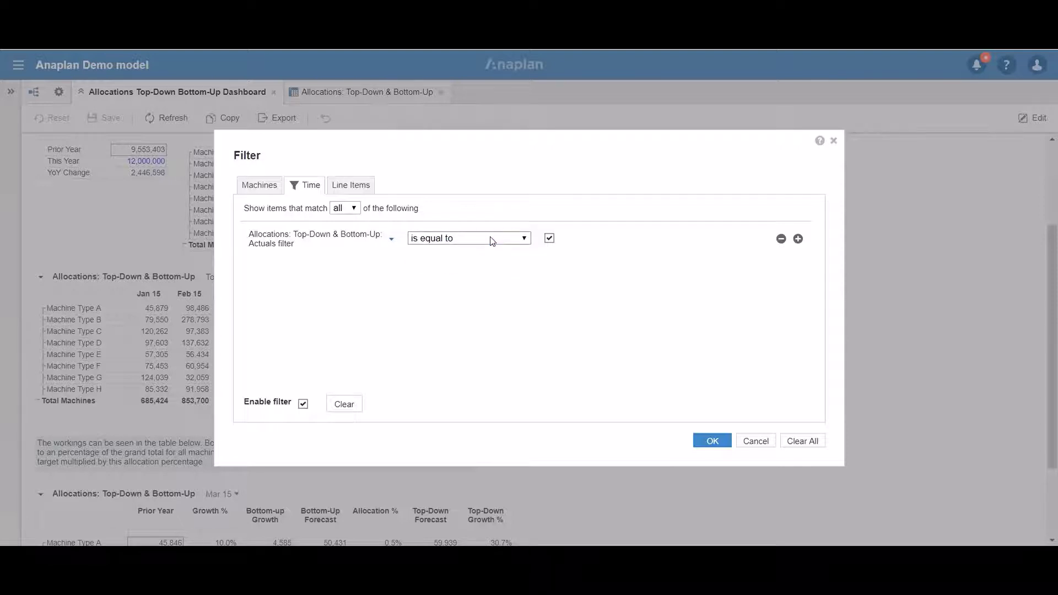
{"action": "left_click", "coordinate": [551, 241]}
{"action": "left_click", "coordinate": [713, 441]}
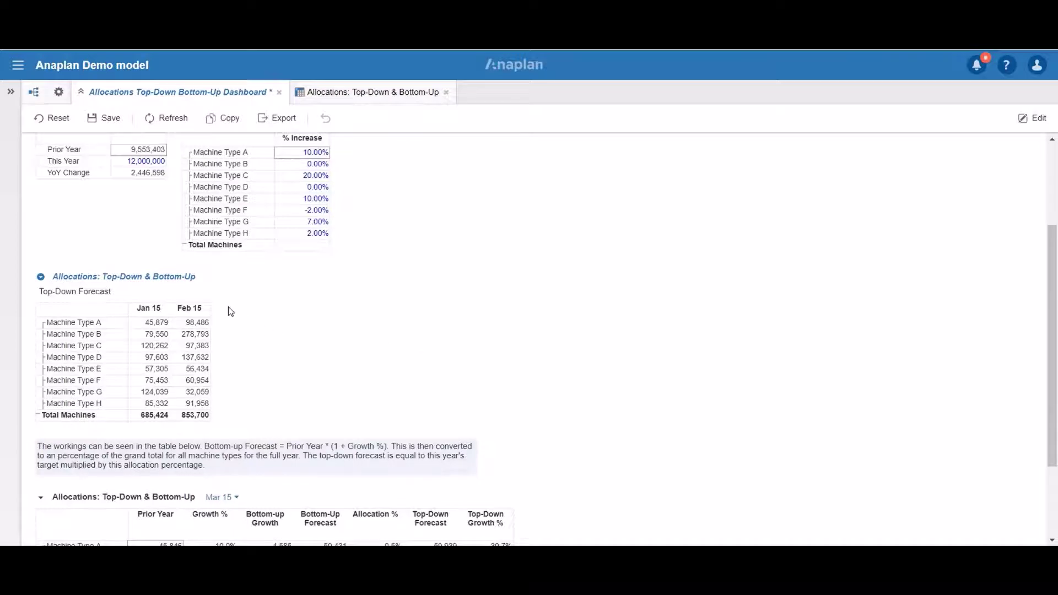
Untick the Actuals filter value in the Time filter rule so the grid shows Mar 15 to Dec 15
{"action": "left_click", "coordinate": [40, 277]}
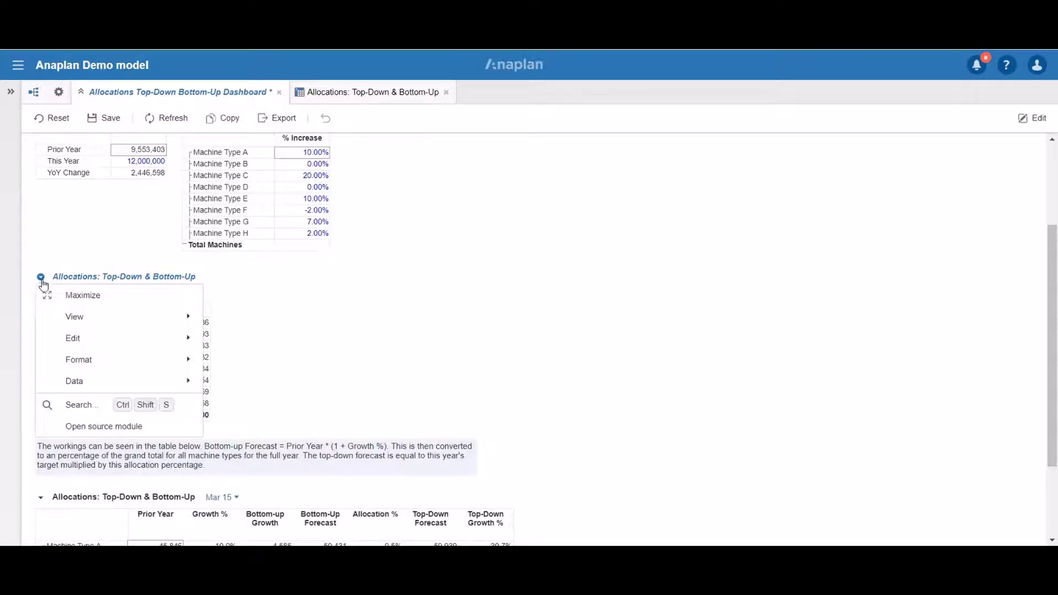
{"action": "mouse_move", "coordinate": [98, 390]}
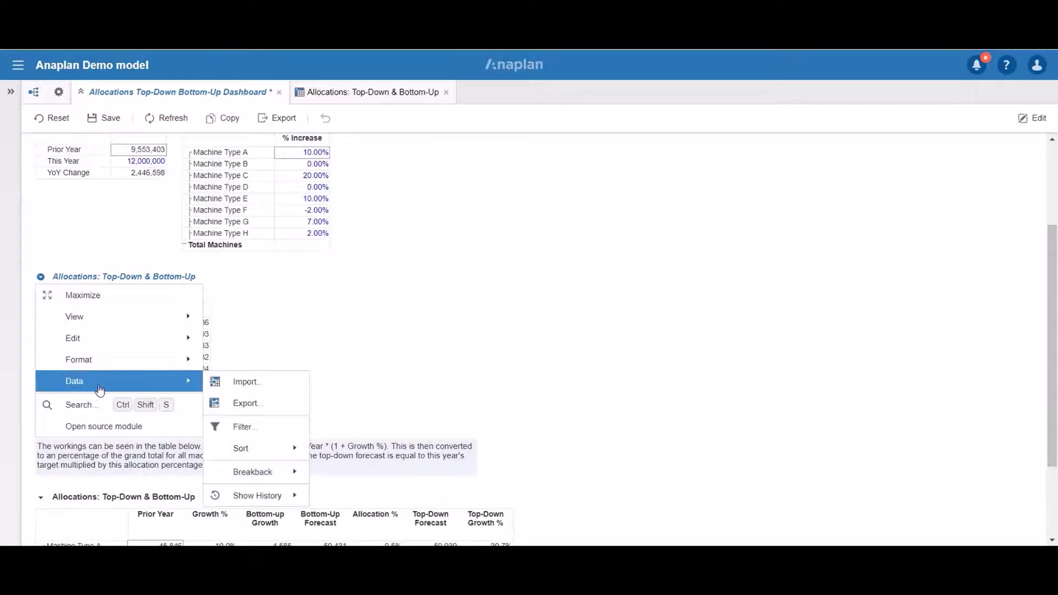
{"action": "left_click", "coordinate": [240, 428]}
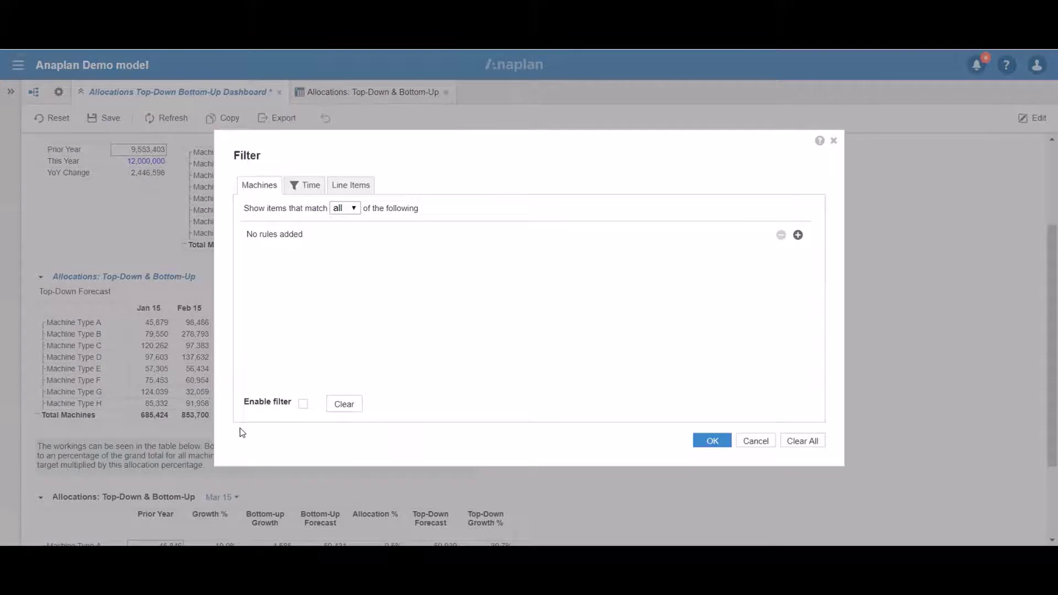
{"action": "left_click", "coordinate": [304, 188]}
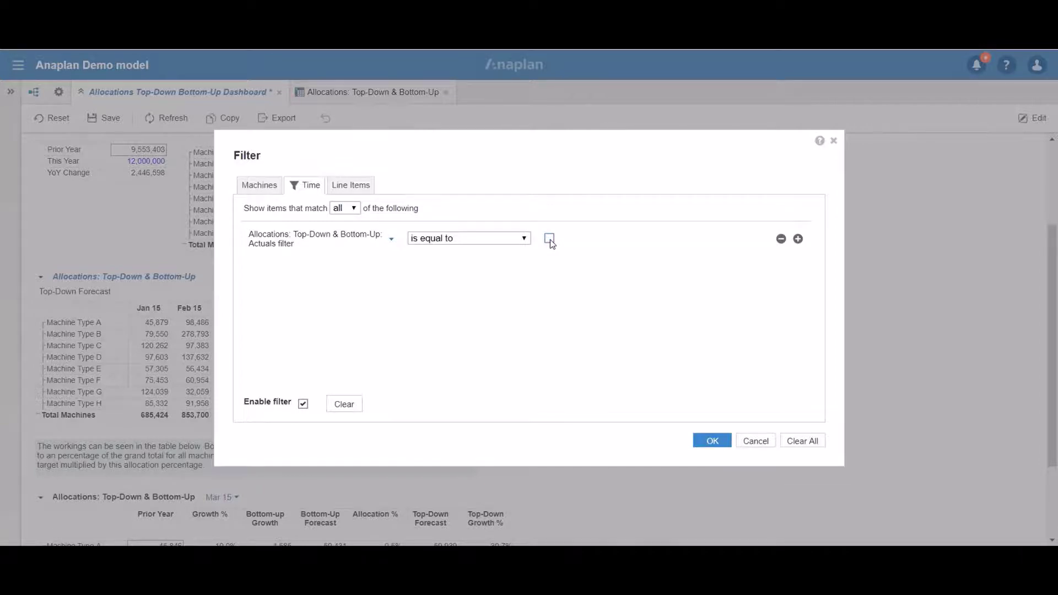
{"action": "left_click", "coordinate": [714, 442]}
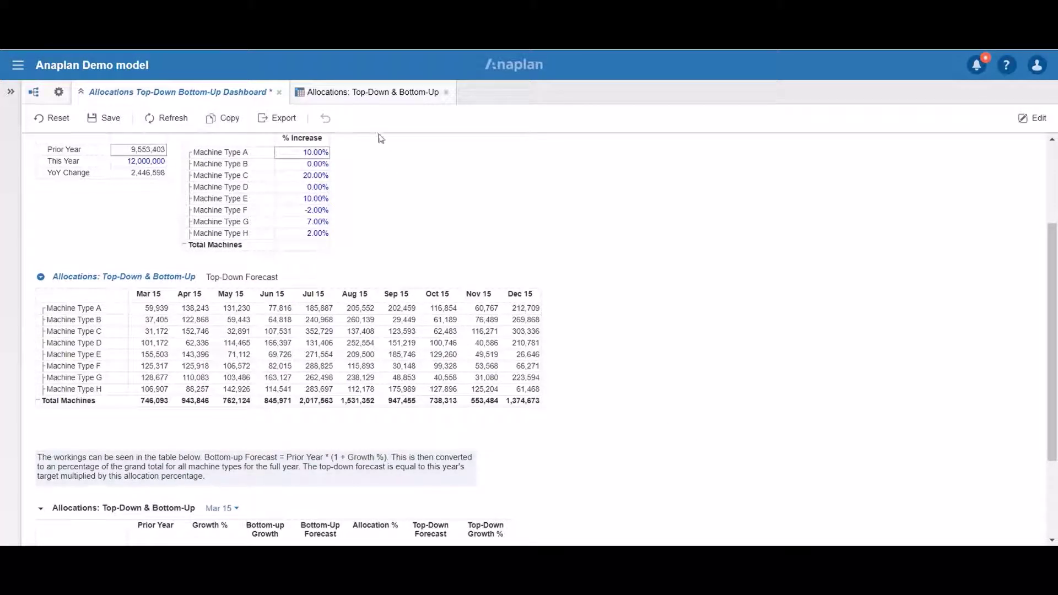
Switch to the Allocations module view, then go back to the allocations dashboard
{"action": "left_click", "coordinate": [372, 92]}
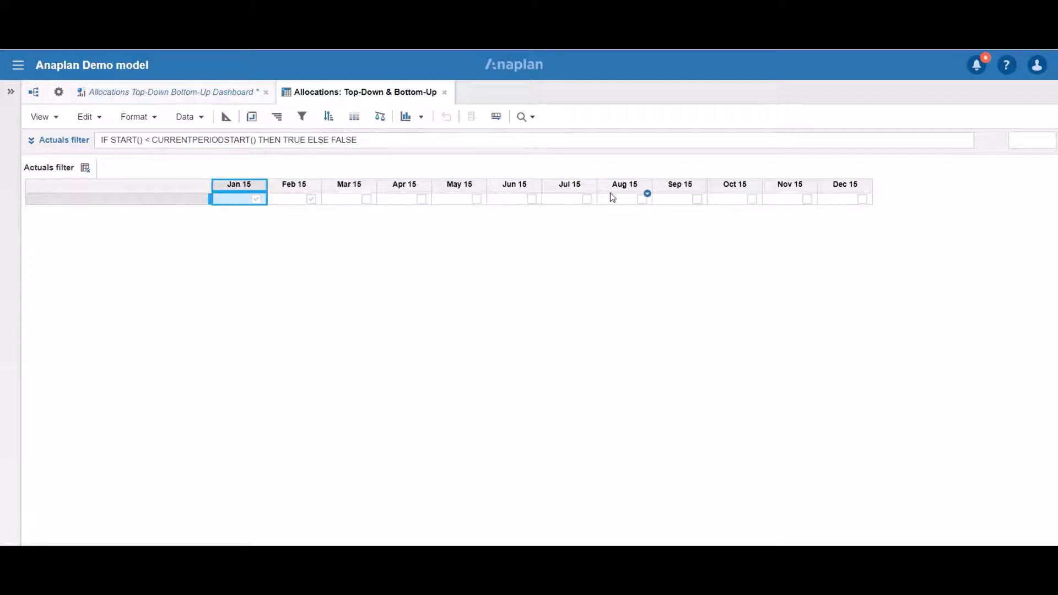
{"action": "left_click", "coordinate": [193, 98]}
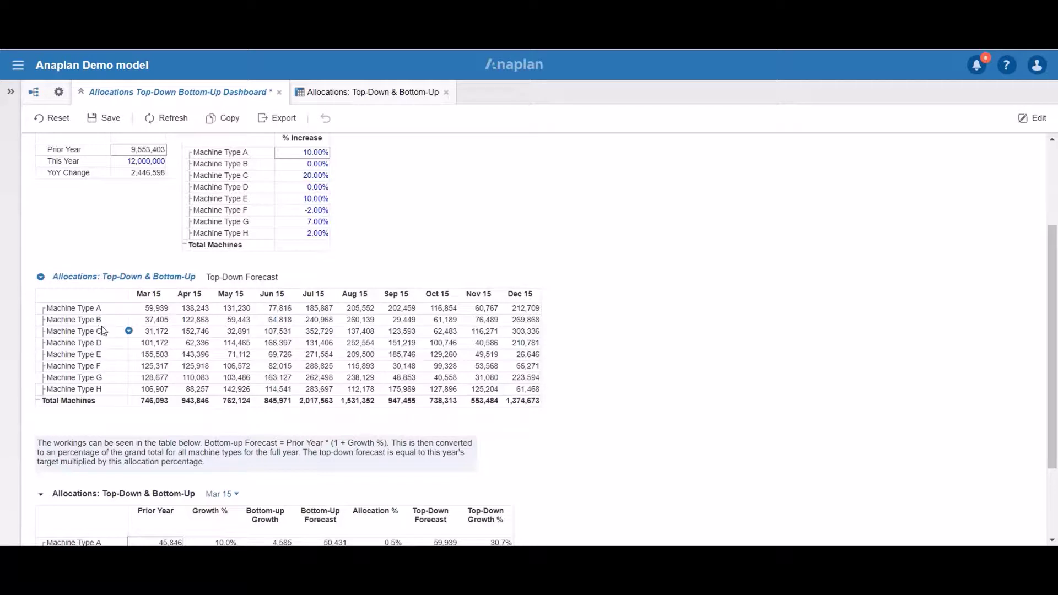
{"action": "left_click", "coordinate": [348, 97]}
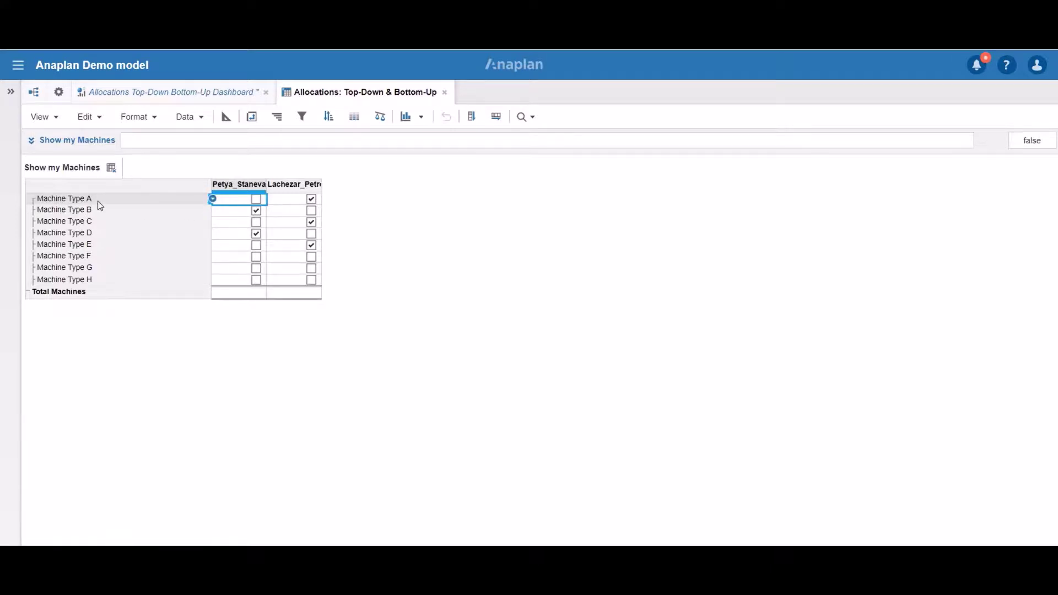
{"action": "left_click", "coordinate": [205, 93]}
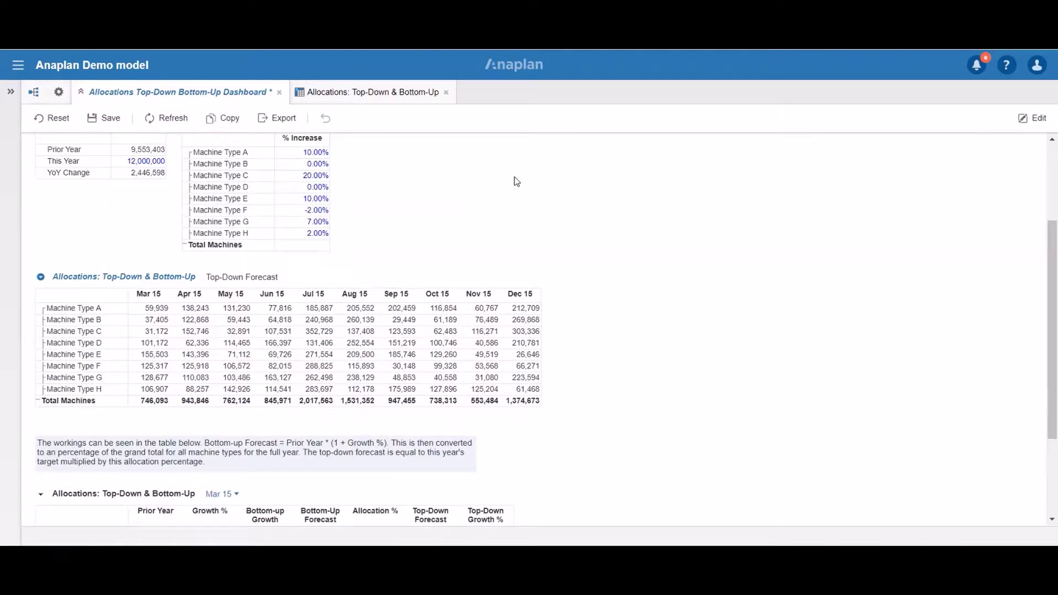
Add a machine filter rule 'Show my Machines' for Current User is equal to checked, keeping Machine Types A, C and E
{"action": "left_click", "coordinate": [40, 279]}
{"action": "mouse_move", "coordinate": [63, 384]}
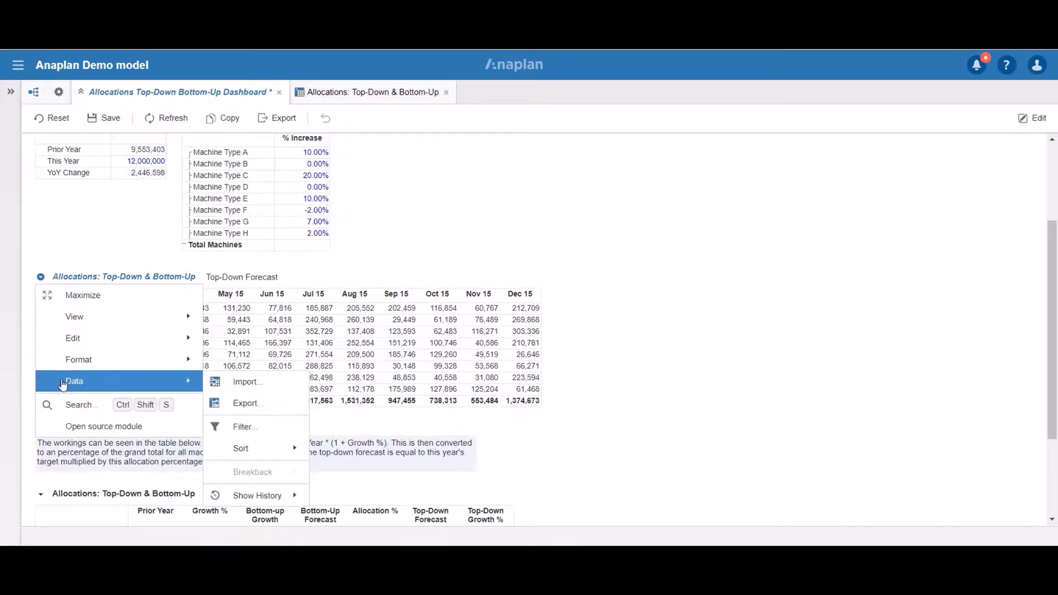
{"action": "left_click", "coordinate": [258, 432]}
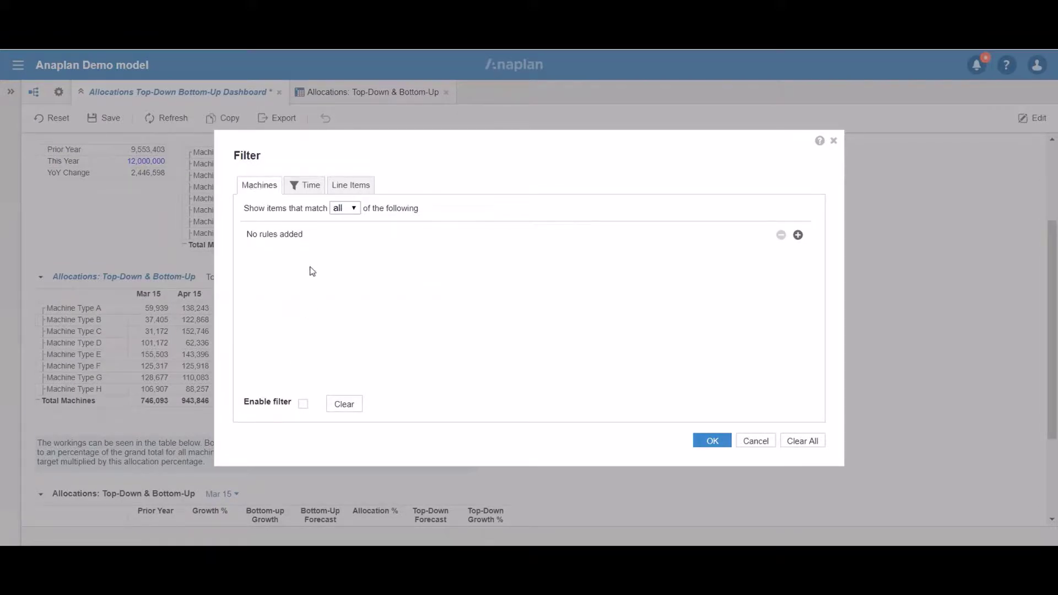
{"action": "left_click", "coordinate": [798, 235]}
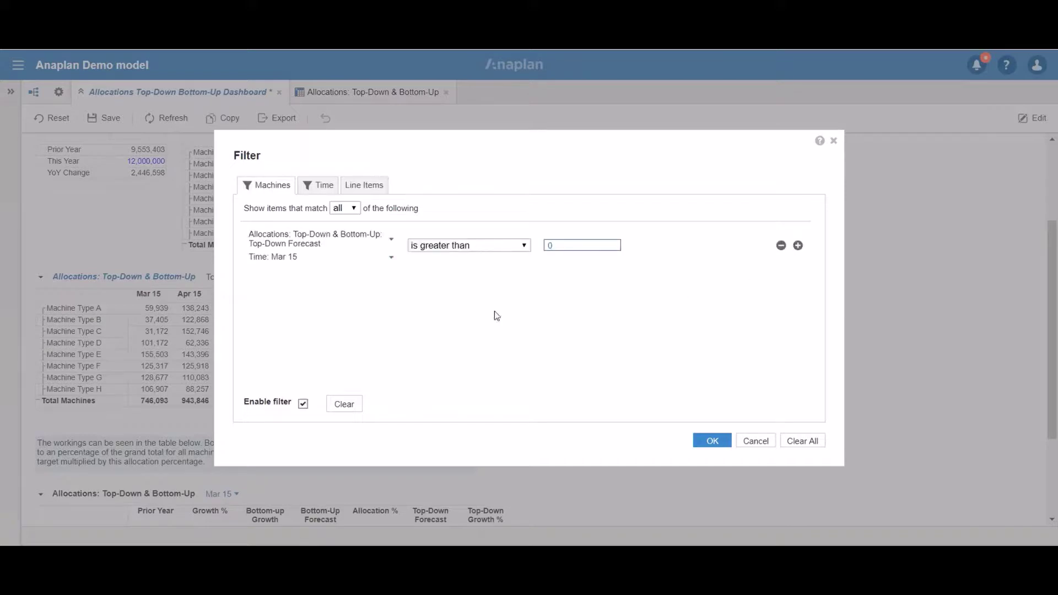
{"action": "left_click", "coordinate": [391, 241]}
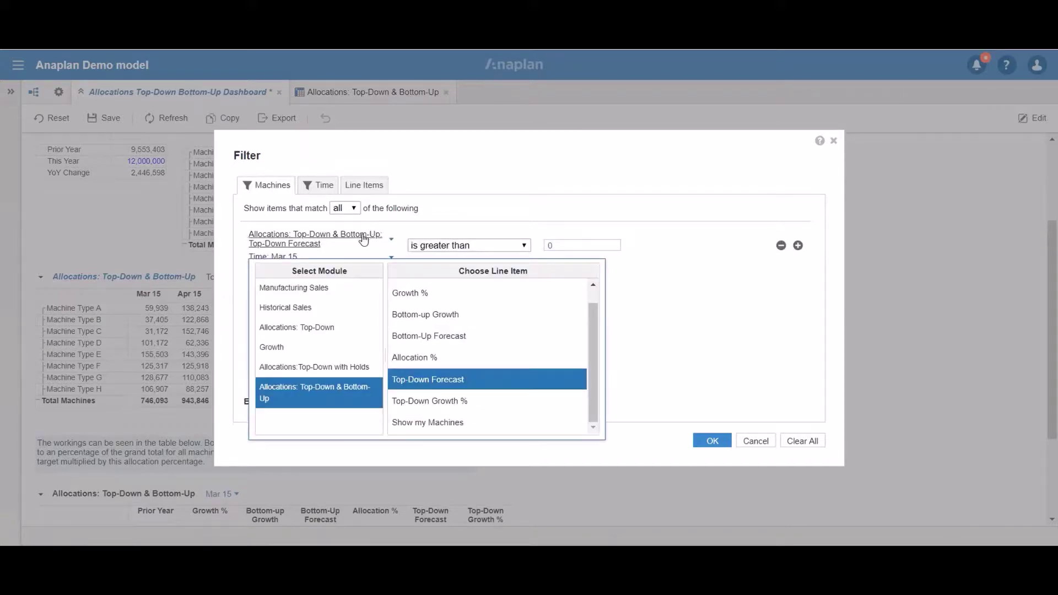
{"action": "left_click", "coordinate": [477, 429]}
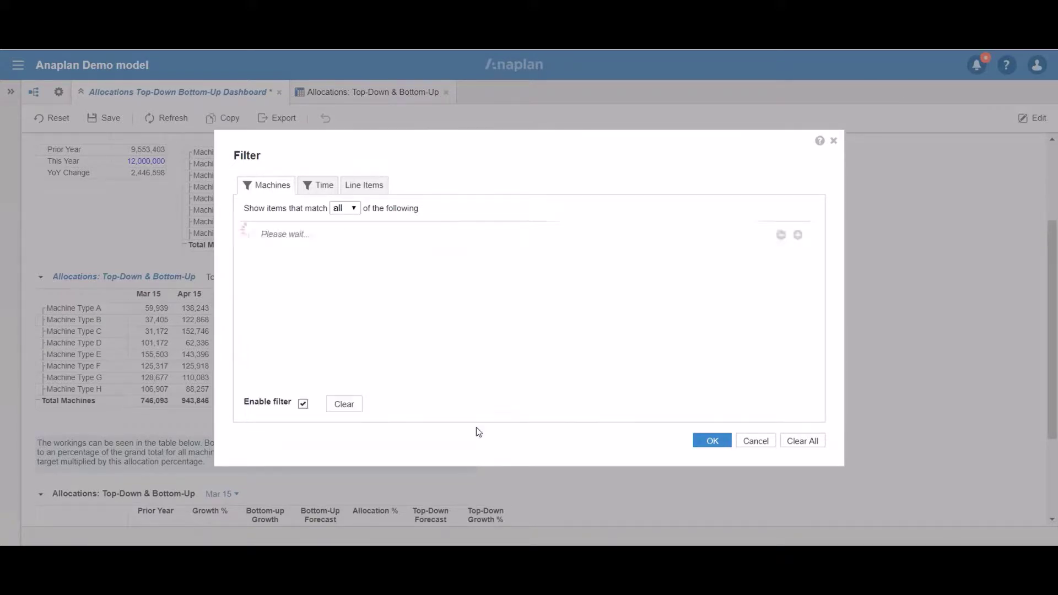
{"action": "left_click_drag", "start_coordinate": [270, 256], "coordinate": [346, 275]}
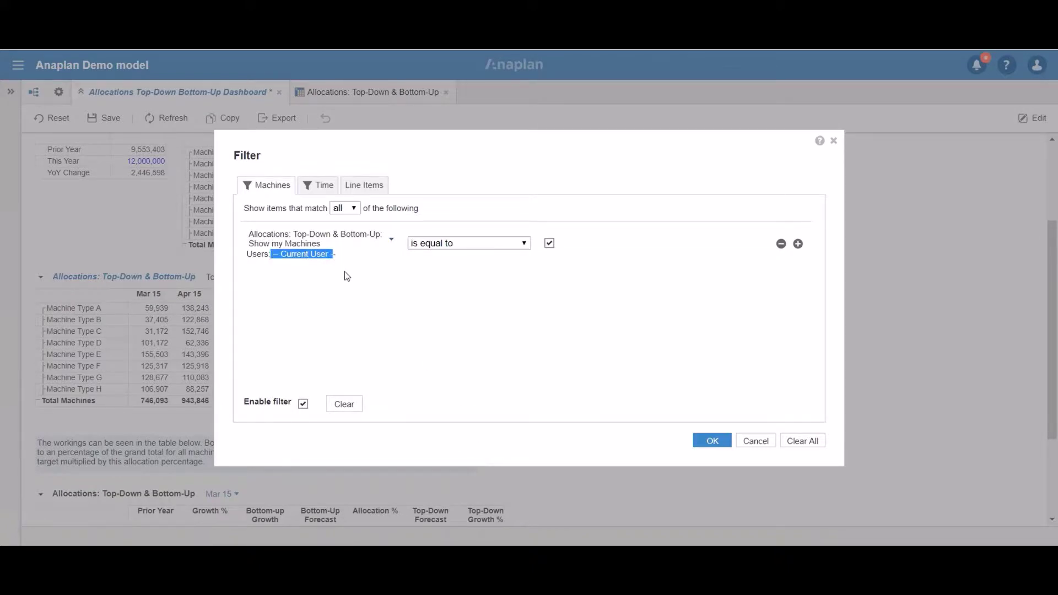
{"action": "left_click", "coordinate": [345, 272]}
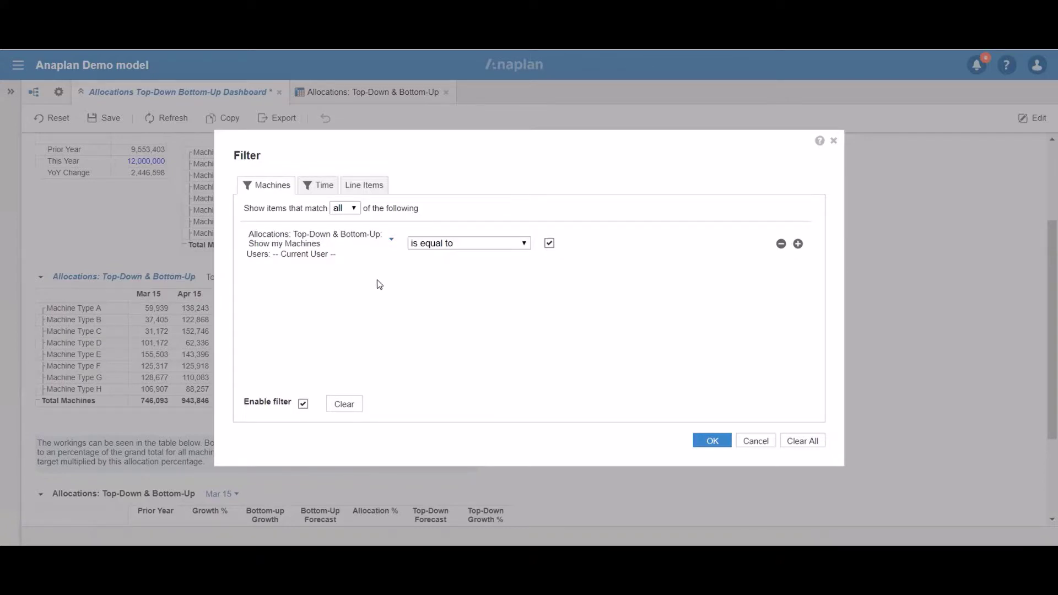
{"action": "left_click", "coordinate": [522, 244]}
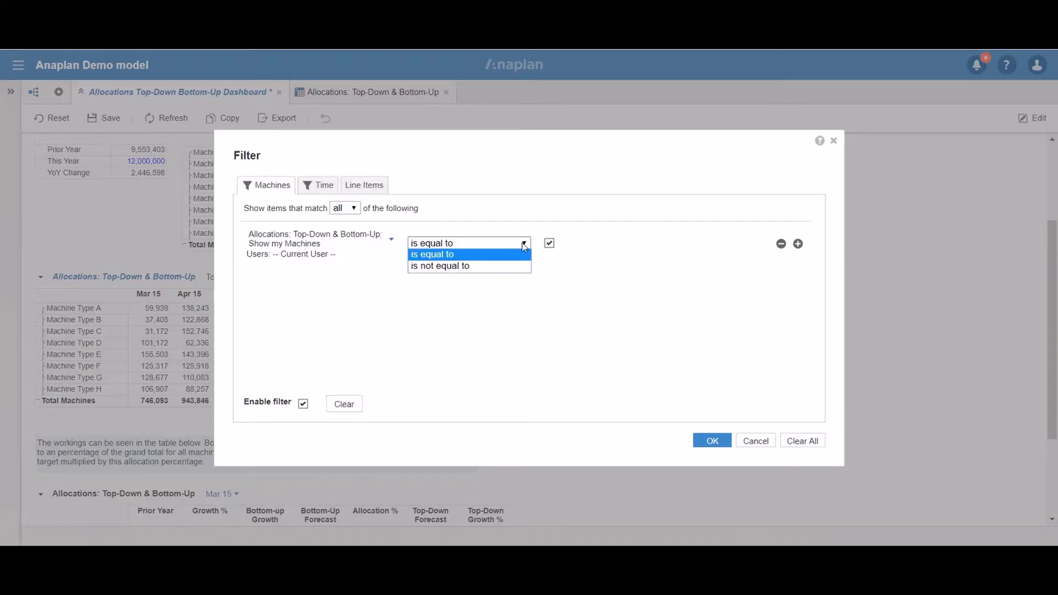
{"action": "left_click", "coordinate": [523, 244]}
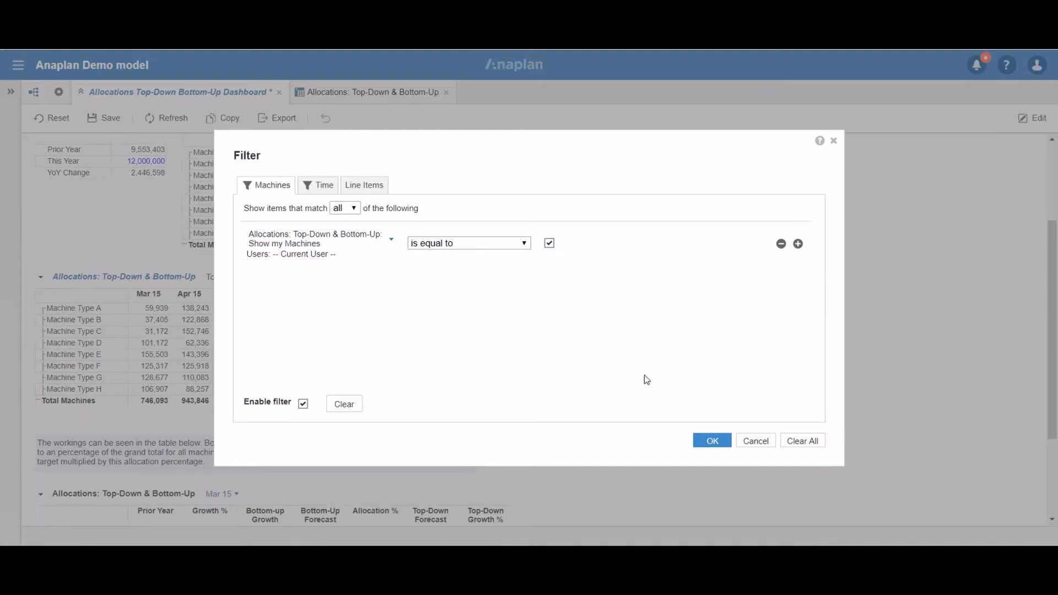
{"action": "left_click", "coordinate": [711, 442]}
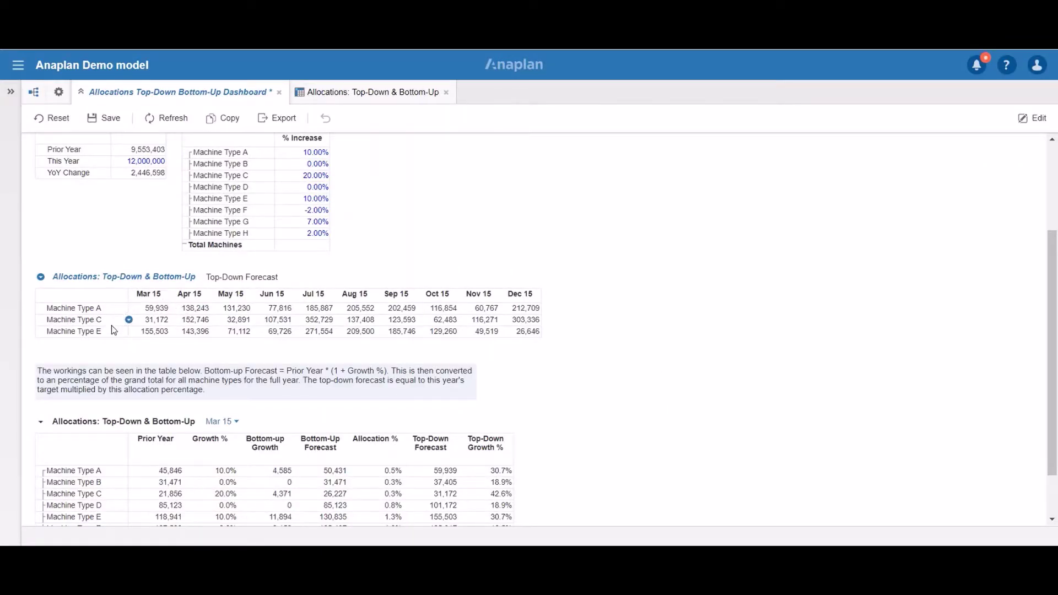
Tick Machine Types G and H for the current user, then refresh the allocations dashboard
{"action": "left_click", "coordinate": [318, 93]}
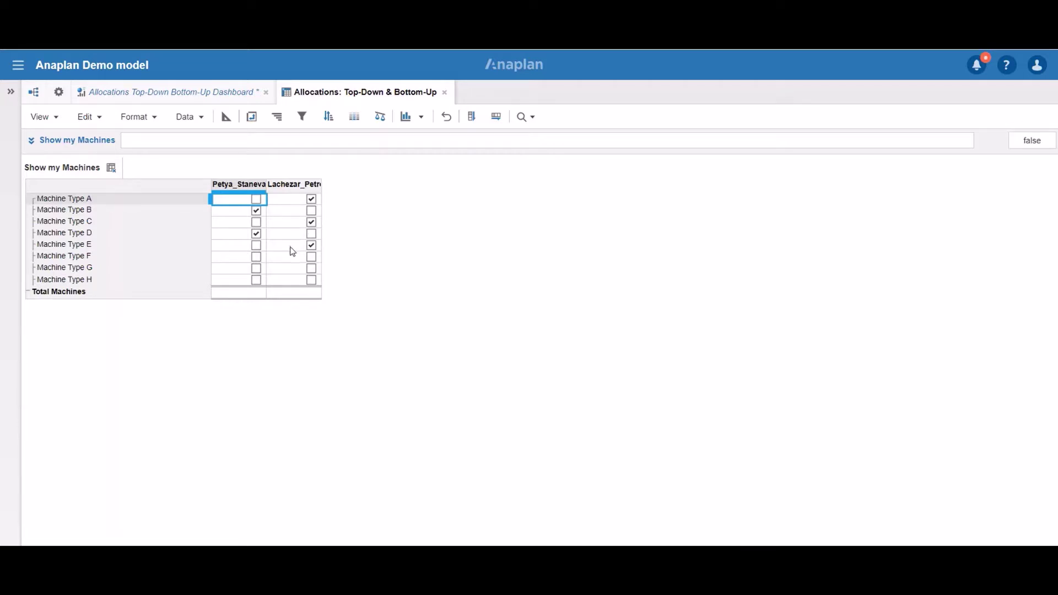
{"action": "left_click", "coordinate": [312, 268]}
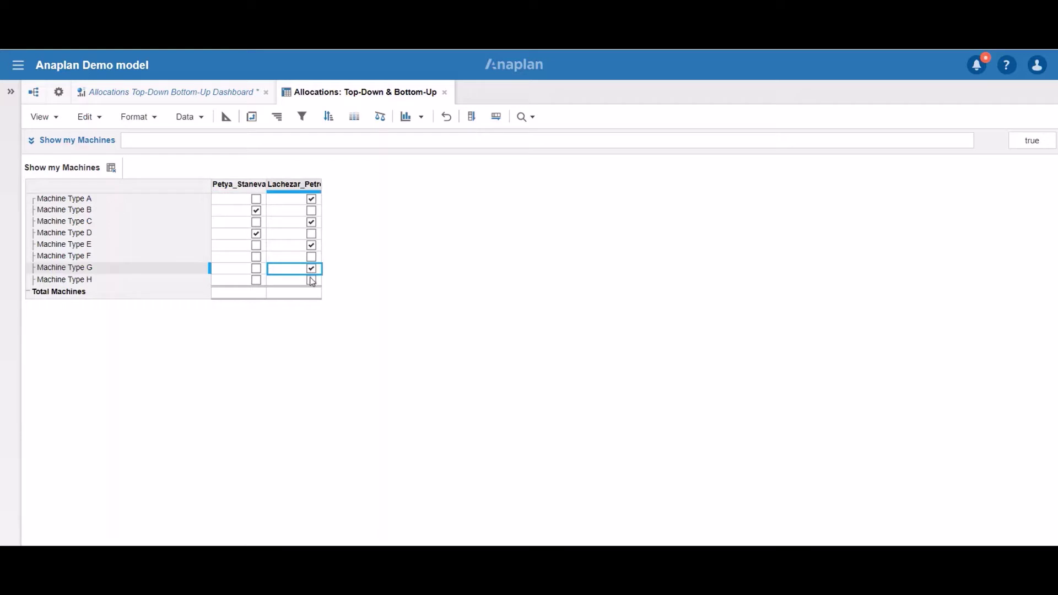
{"action": "left_click", "coordinate": [312, 280]}
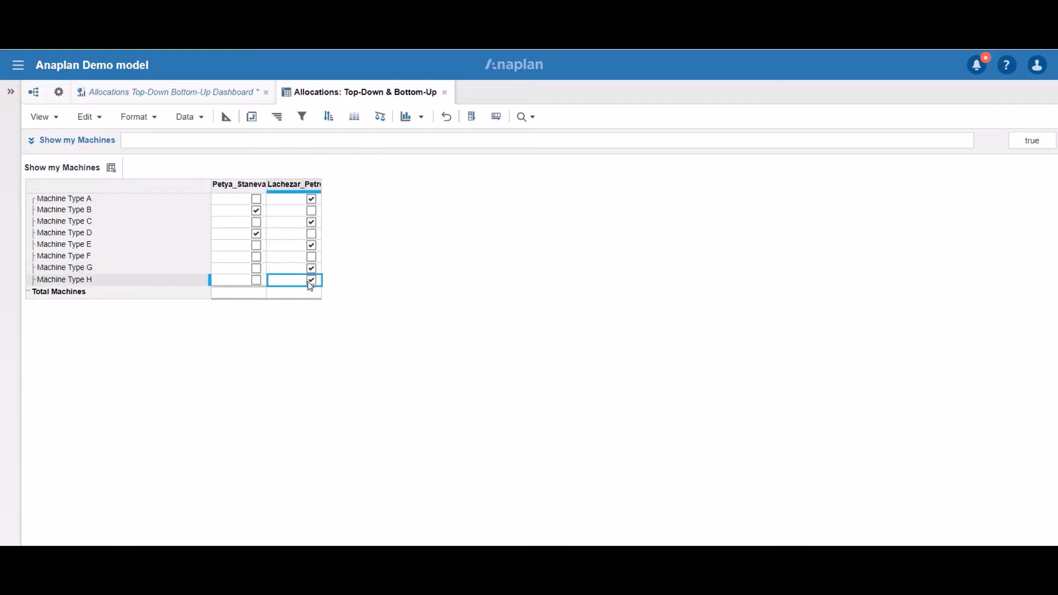
{"action": "left_click", "coordinate": [215, 95]}
{"action": "left_click", "coordinate": [165, 117]}
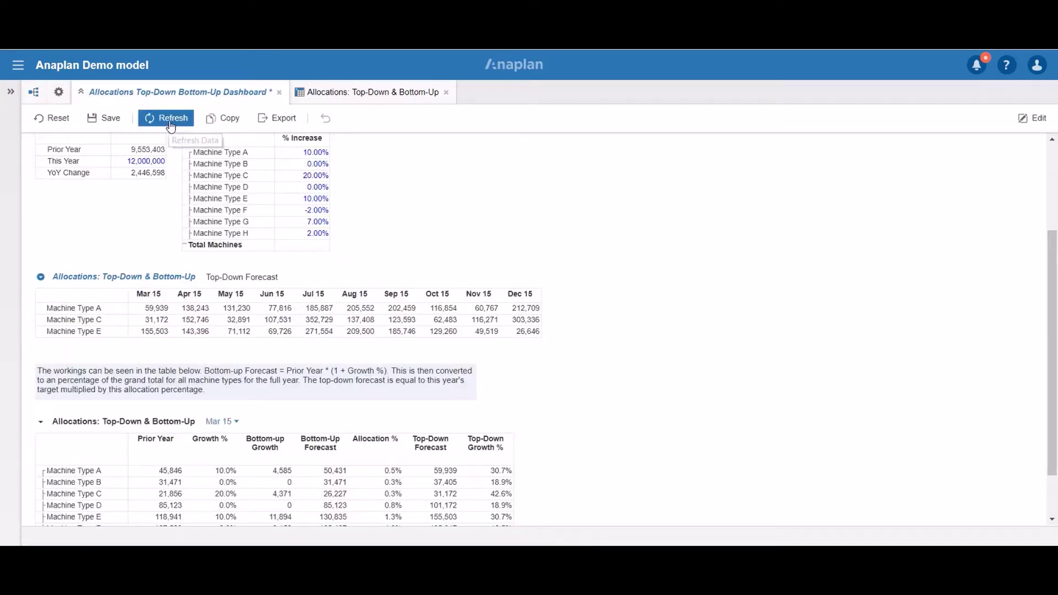